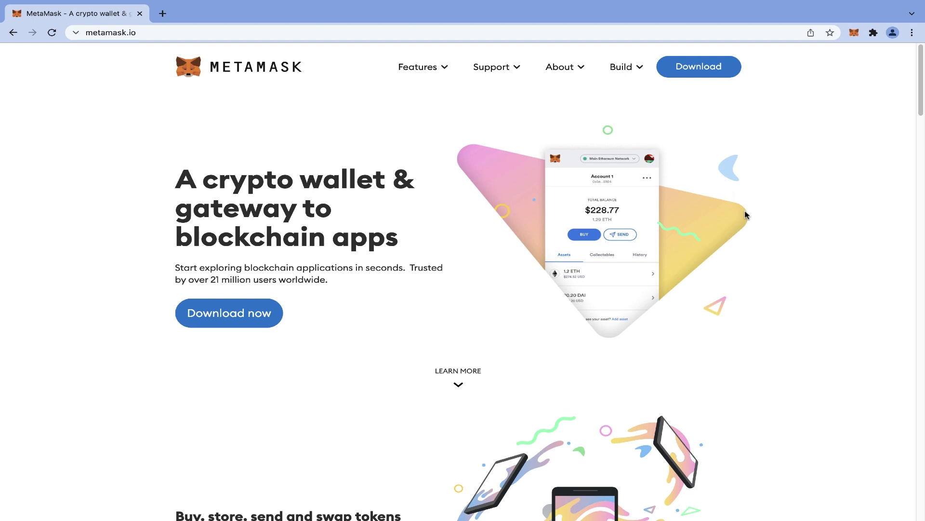
Step: From the MetaMask network dropdown, choose Add Network to bring up the blank custom-network form
click(838, 38)
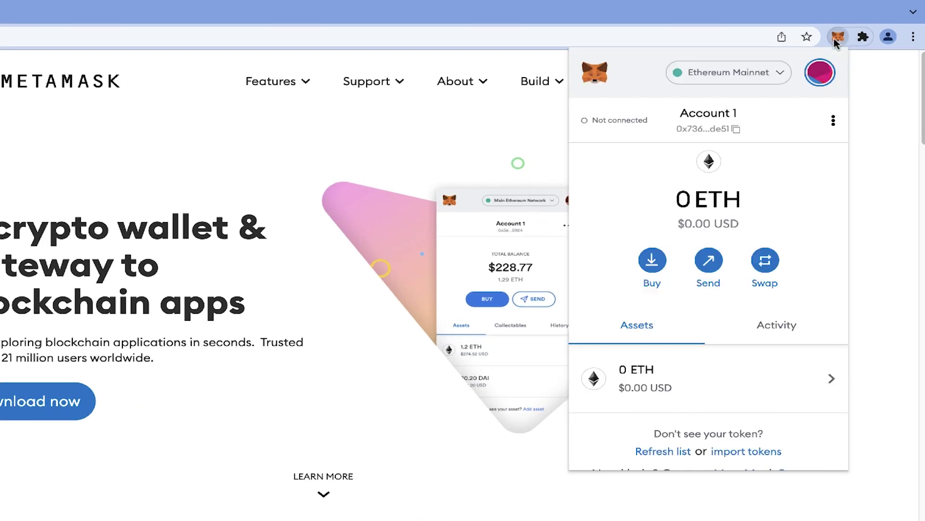
click(732, 71)
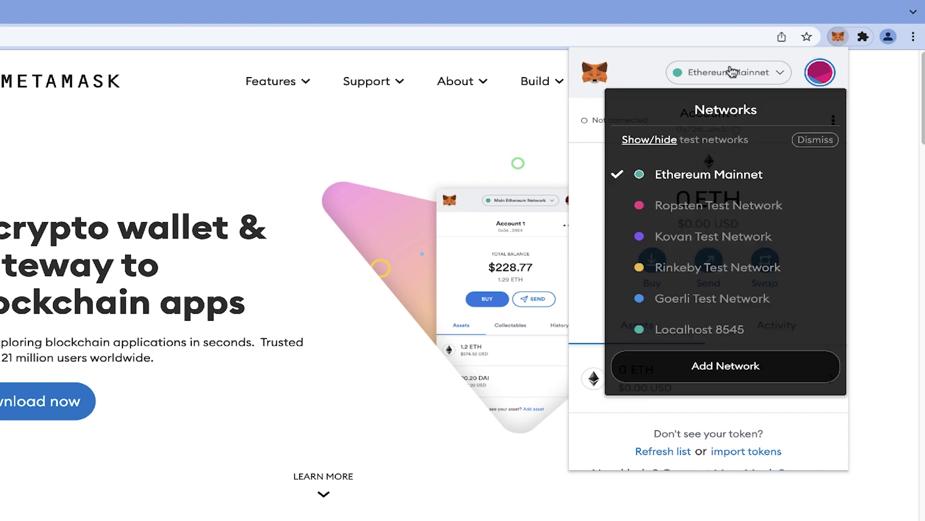
click(736, 377)
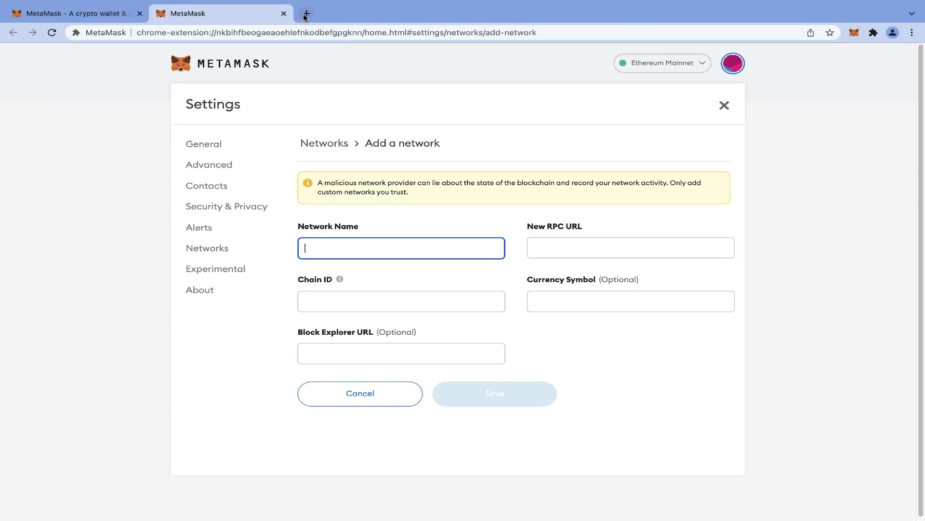
Step: Rerun the binance smart chain setup search, open the Binance Academy MetaMask guide, and scroll to Mainnet parameters
click(306, 13)
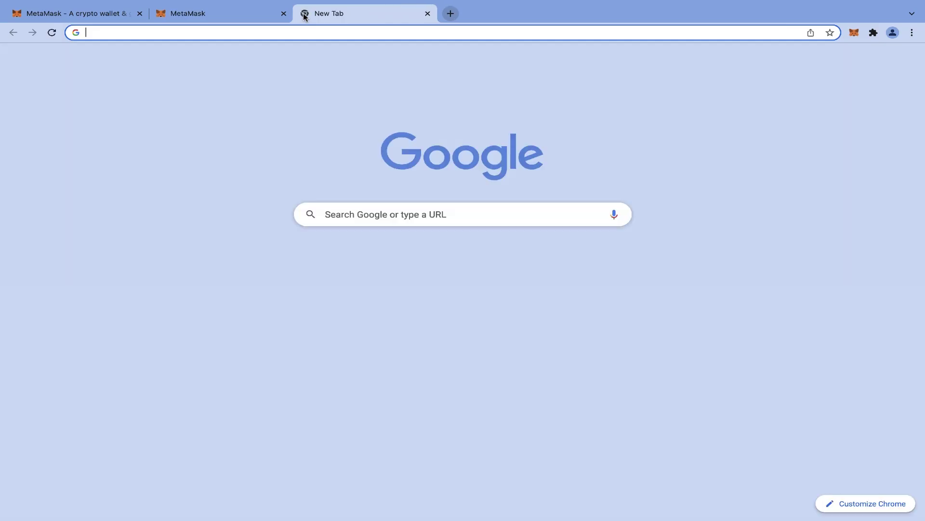
click(295, 36)
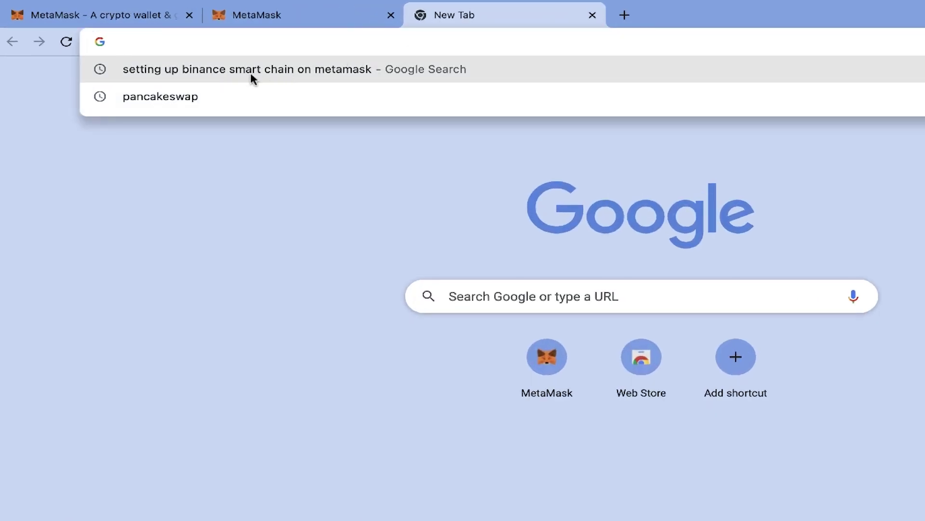
click(270, 75)
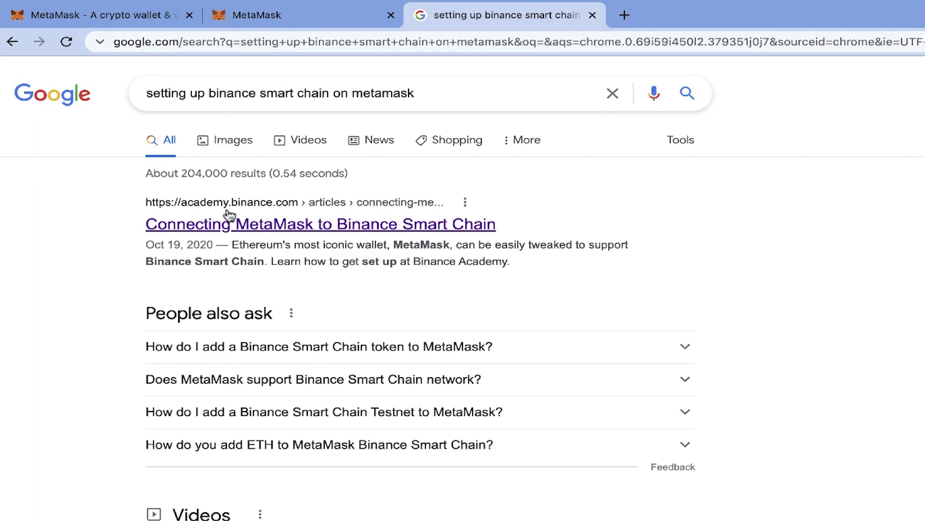
click(348, 229)
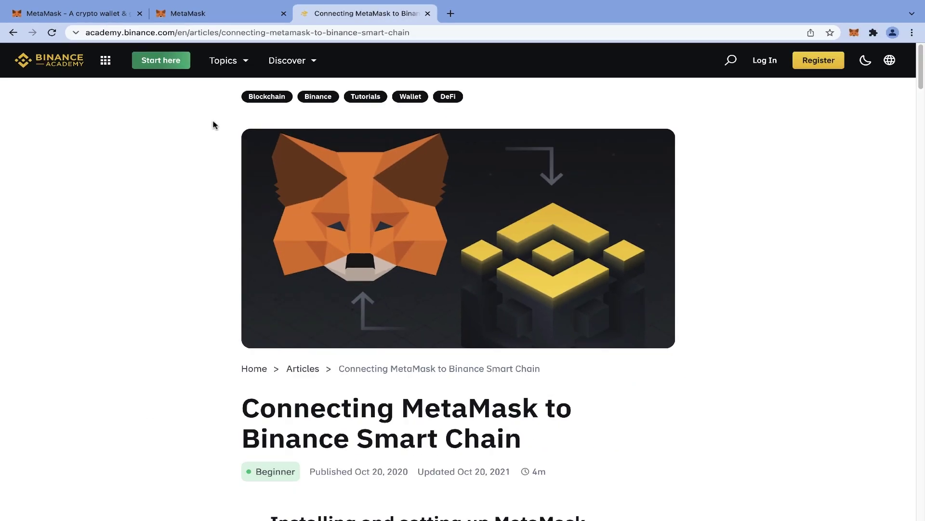
scroll(291, 169, down, 20)
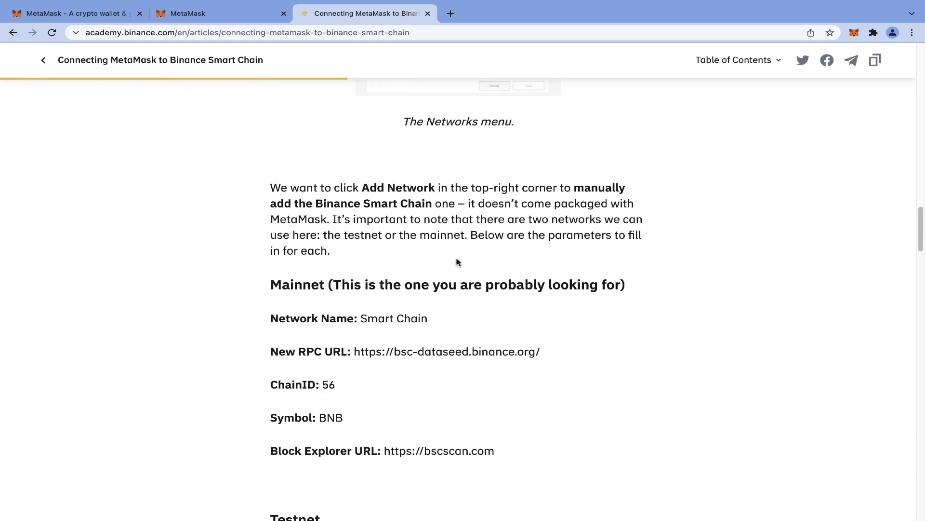
scroll(458, 261, down, 4)
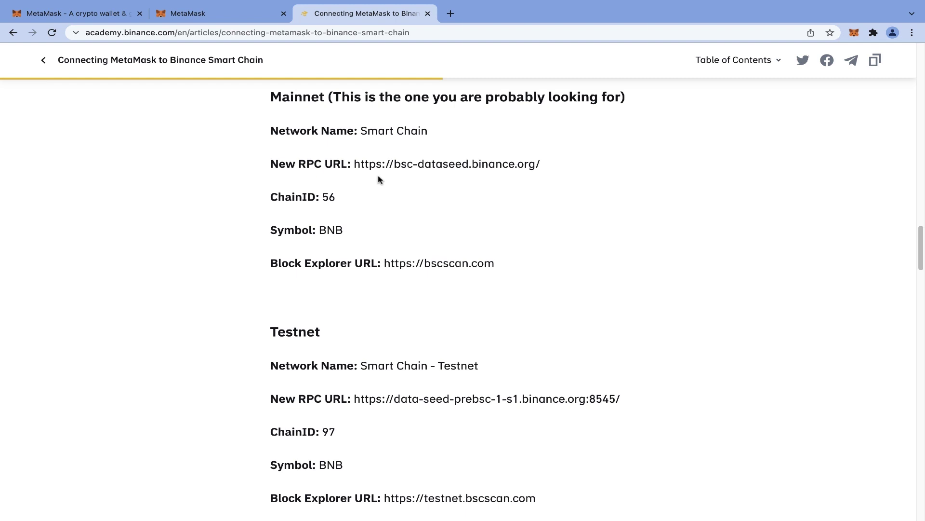
drag(360, 131, 427, 134)
key(ctrl+c)
click(254, 20)
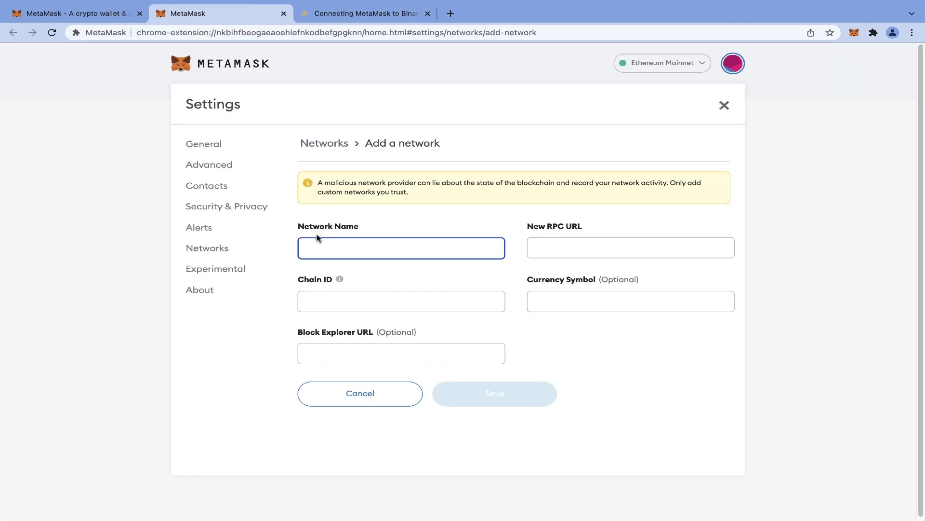
key(ctrl+v)
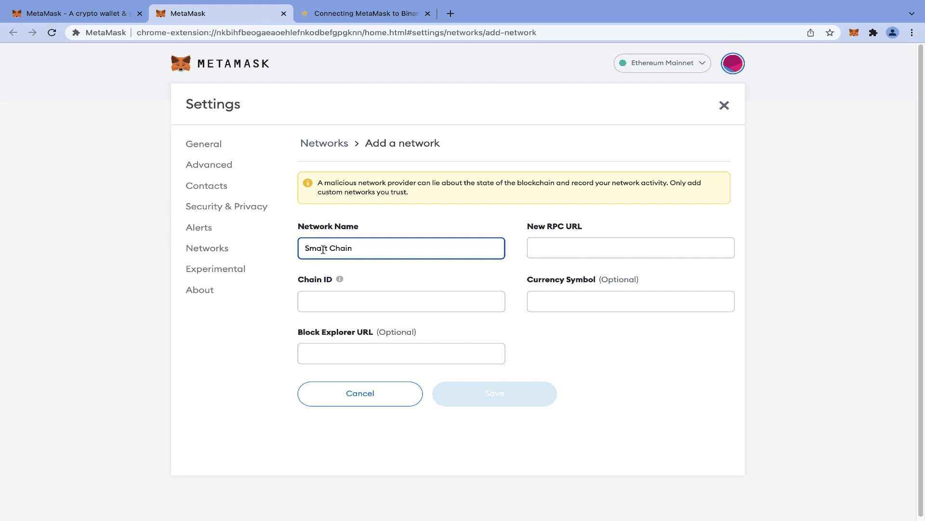
click(357, 14)
drag(355, 165, 540, 165)
key(super+c)
click(242, 16)
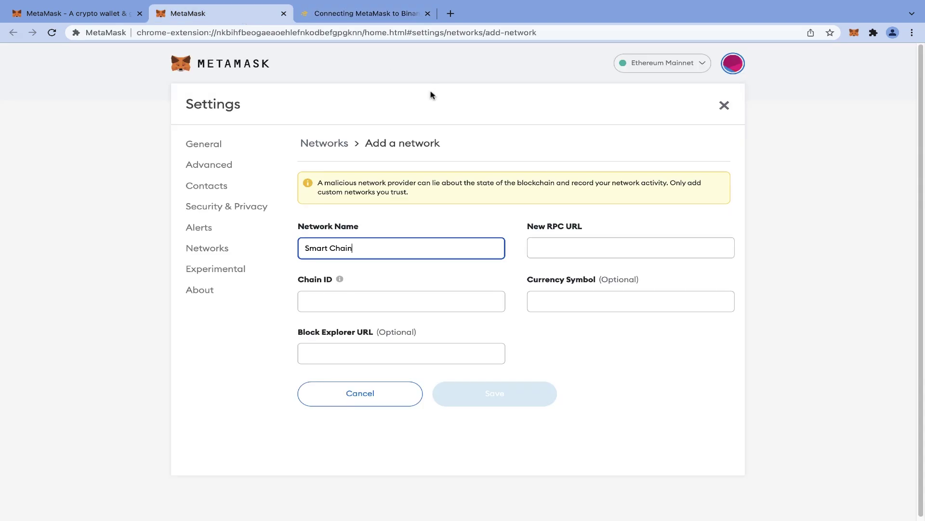
click(565, 247)
key(super+v)
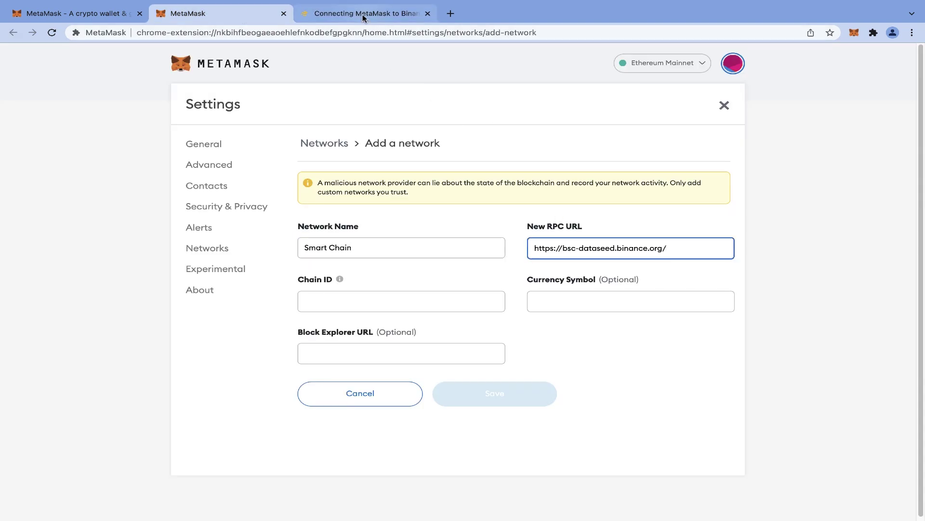
Step: Paste chain ID 56 and currency symbol BNB from the article into the form
click(364, 16)
double_click(330, 196)
key(super+c)
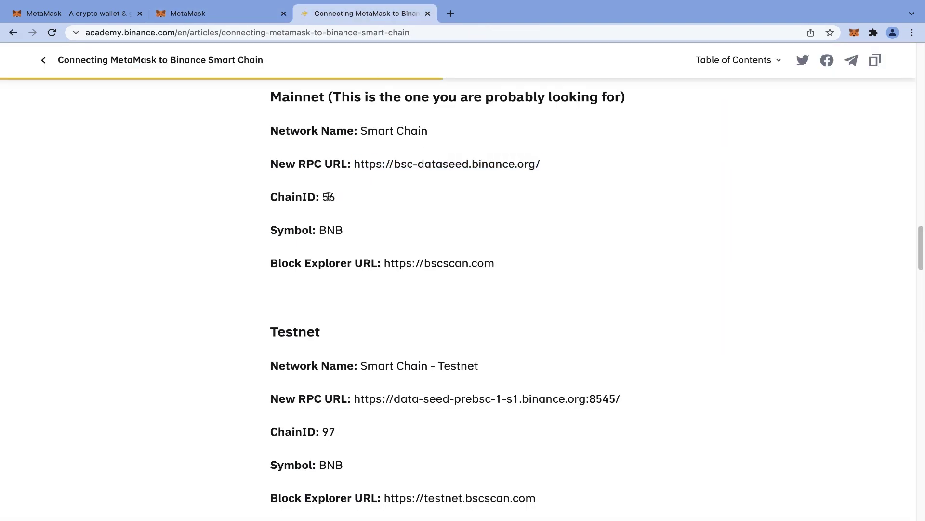
click(230, 11)
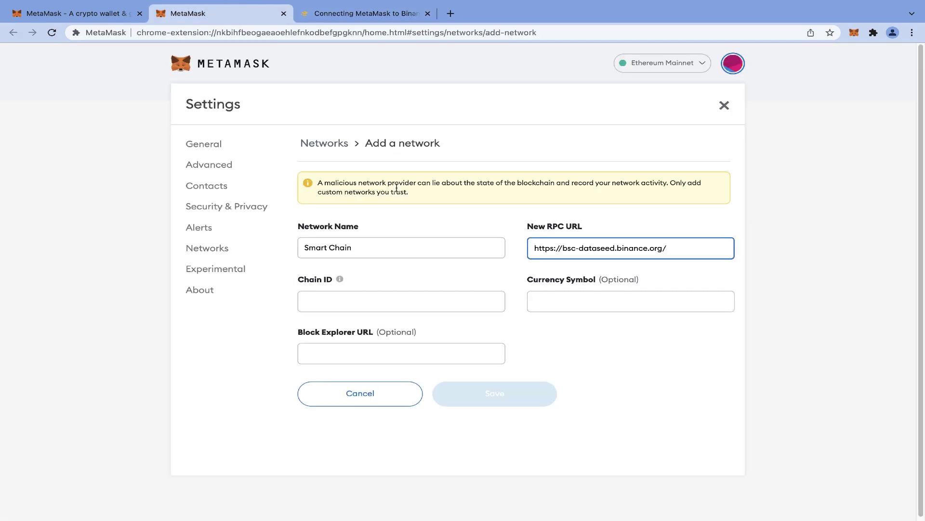
click(323, 300)
key(super+v)
click(378, 15)
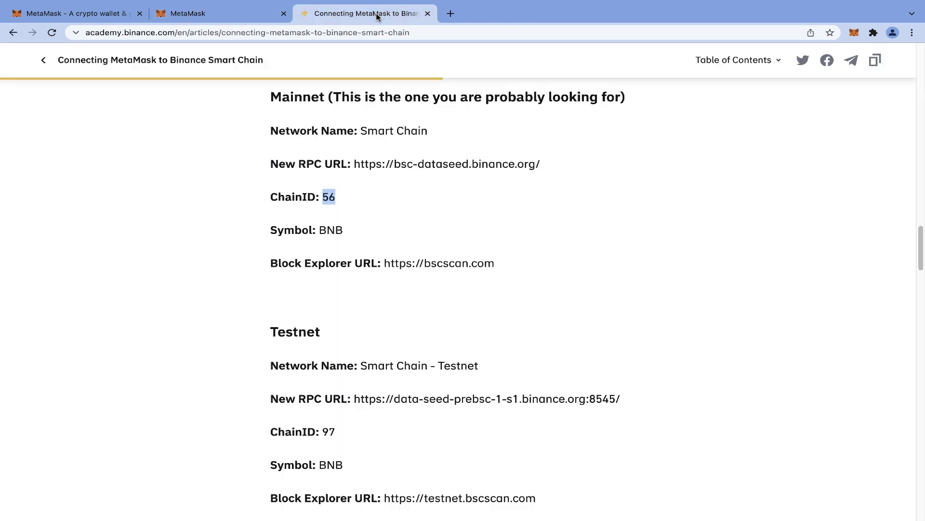
double_click(335, 227)
key(super+c)
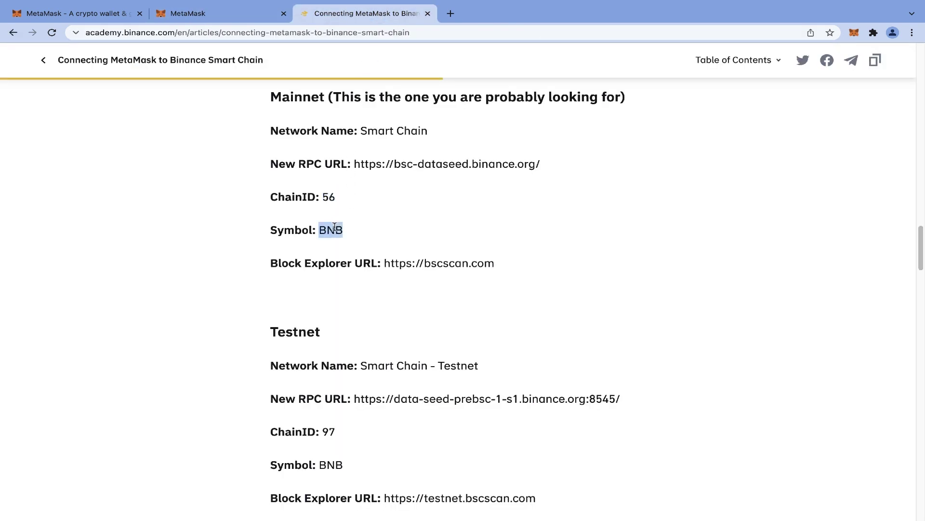
click(225, 13)
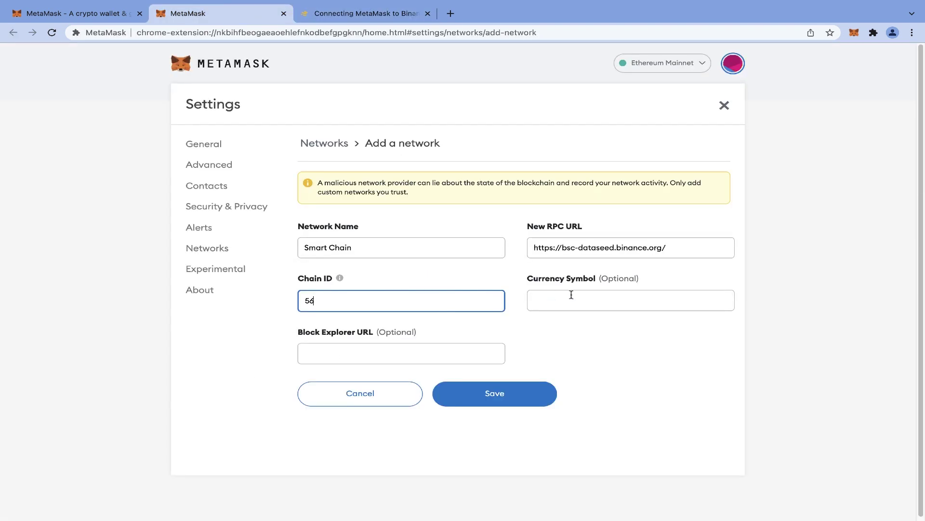
click(606, 299)
key(super+v)
click(371, 14)
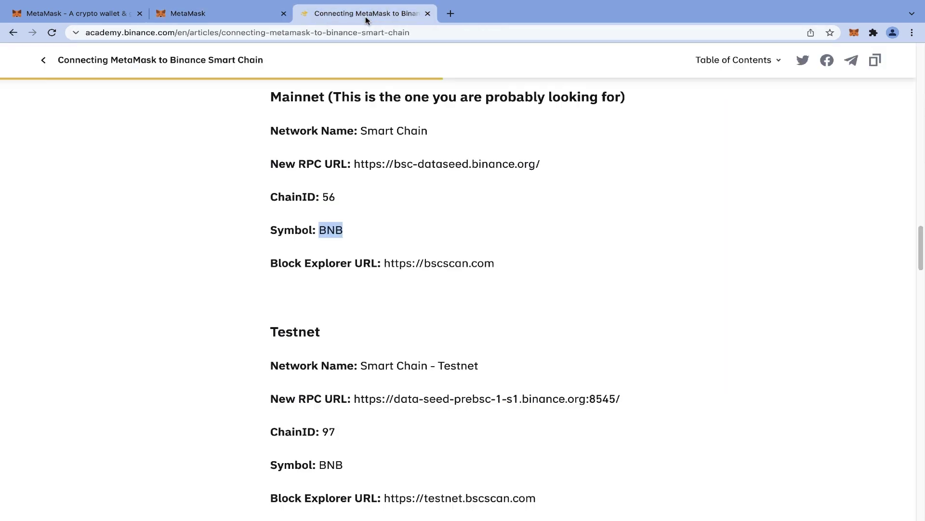
drag(386, 264, 503, 271)
key(super+c)
click(249, 12)
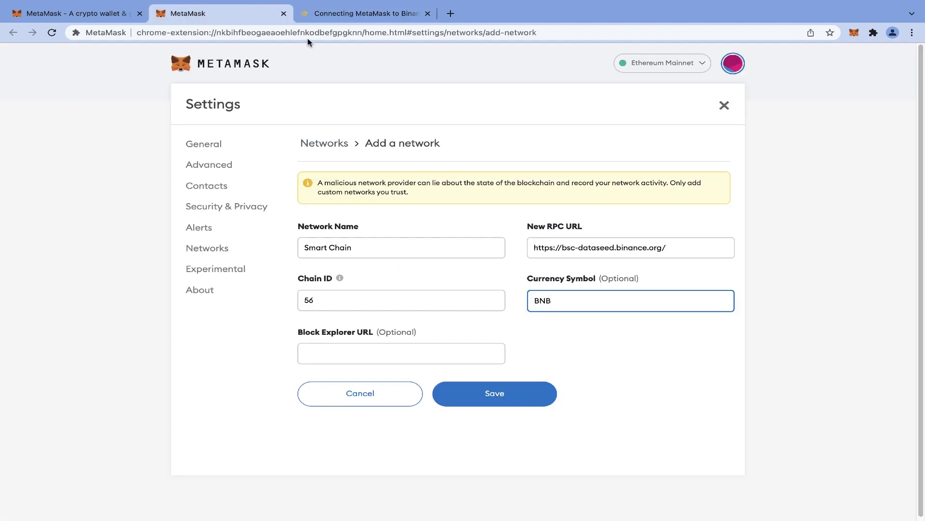
click(381, 352)
key(super+v)
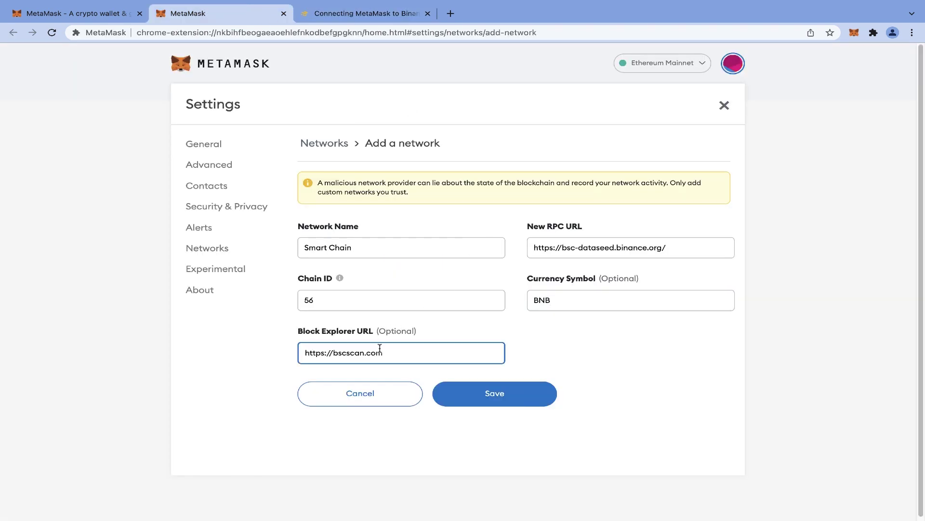
click(493, 393)
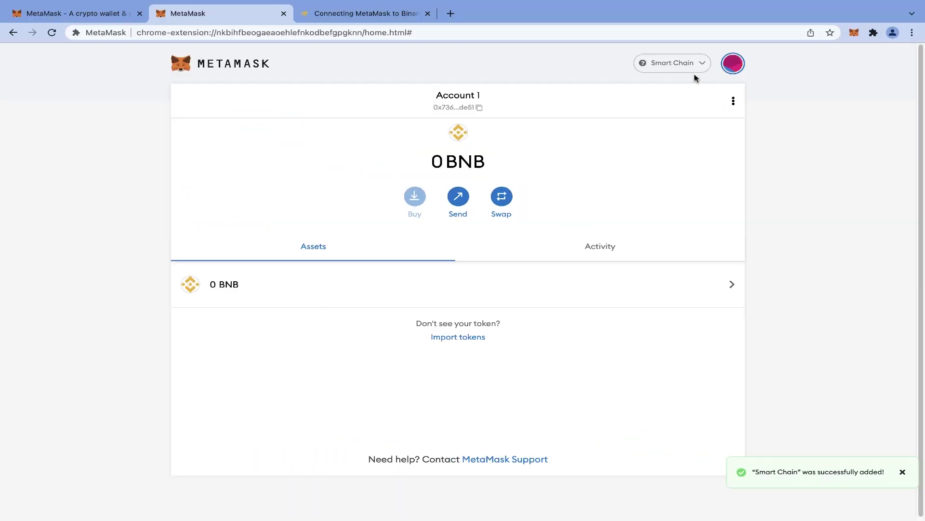
Step: Close the leftover MetaMask settings tab and the Binance Academy article tab
click(694, 67)
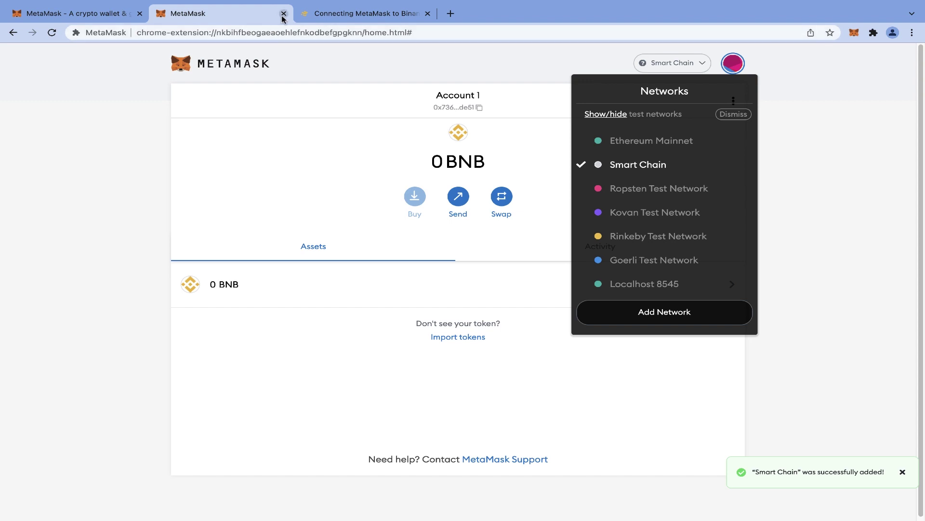
click(283, 13)
click(283, 13)
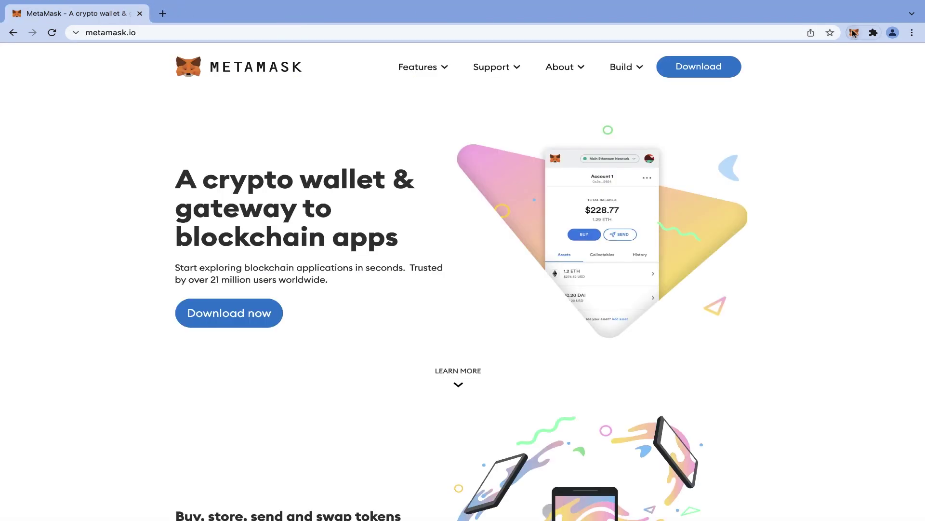
Step: Reopen the wallet and keep Smart Chain selected as the active network
click(854, 32)
click(804, 71)
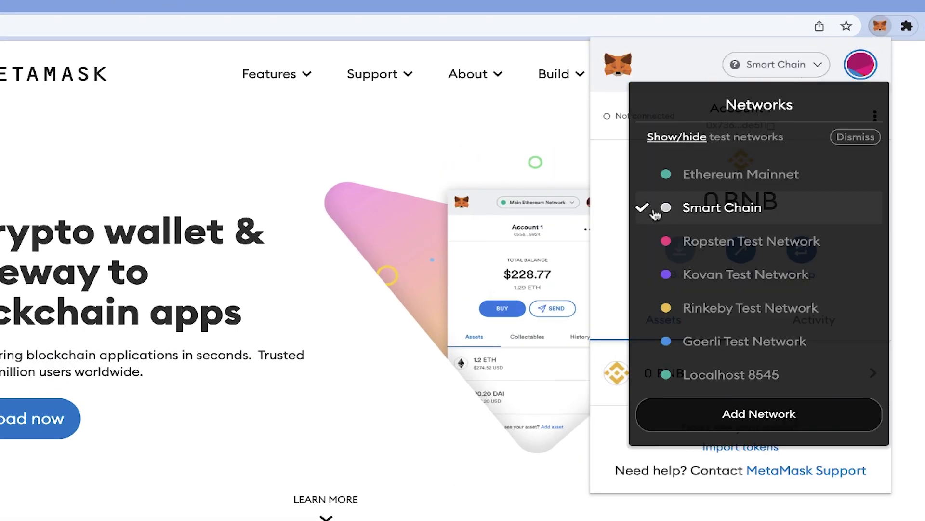
click(755, 207)
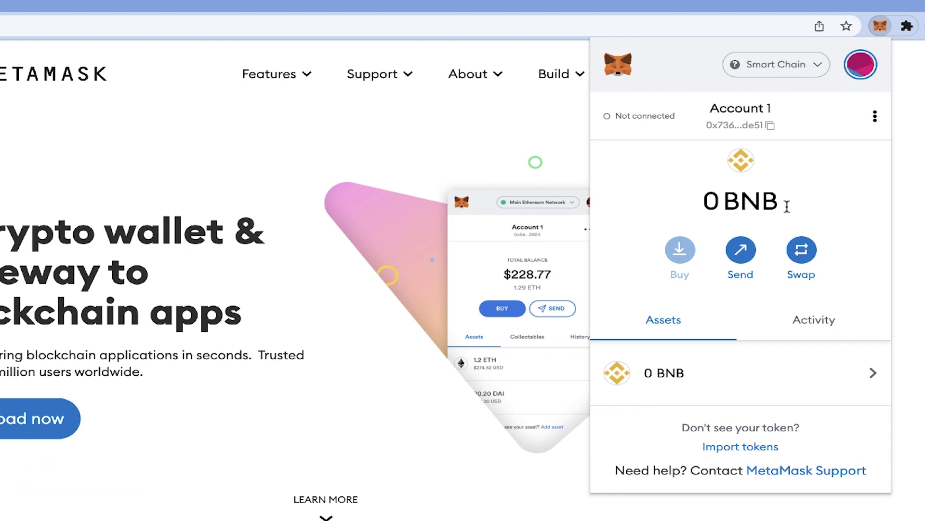
click(164, 13)
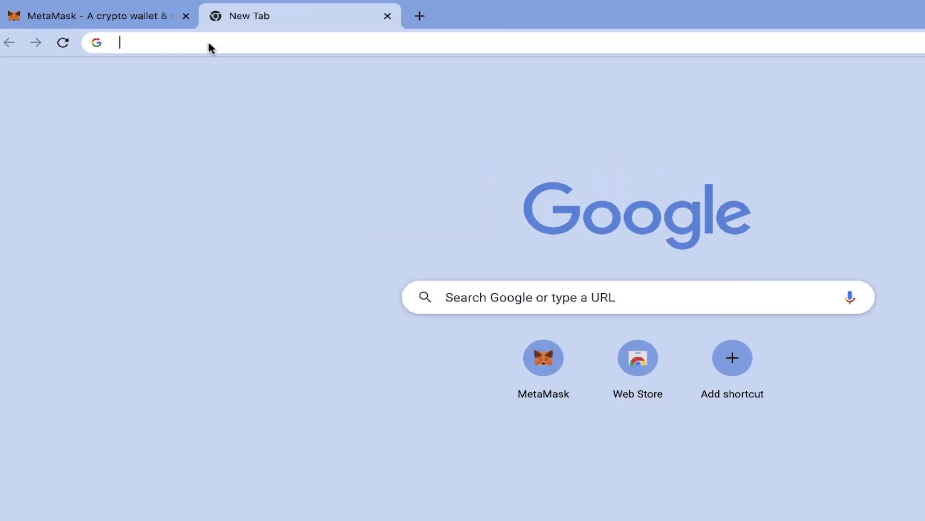
Step: Search Google for pancakeswap and open the PancakeSwap Exchange swap page
click(154, 31)
click(190, 99)
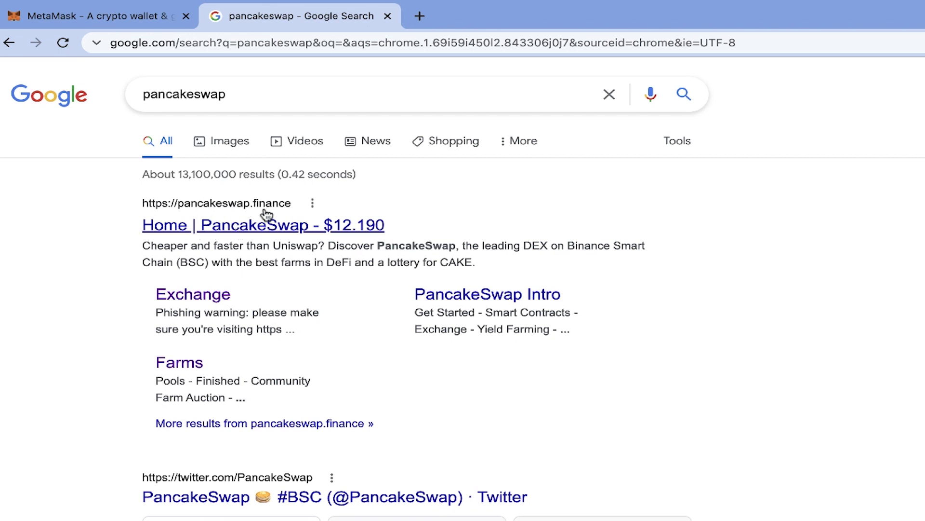
click(202, 296)
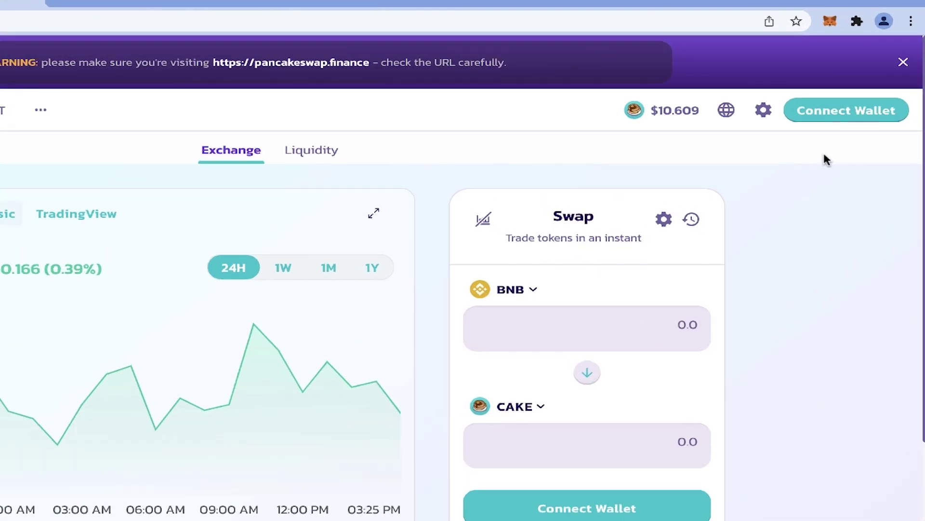
Step: Connect MetaMask to PancakeSwap with only Account 1 checked, leaving Account 2 unselected
click(858, 108)
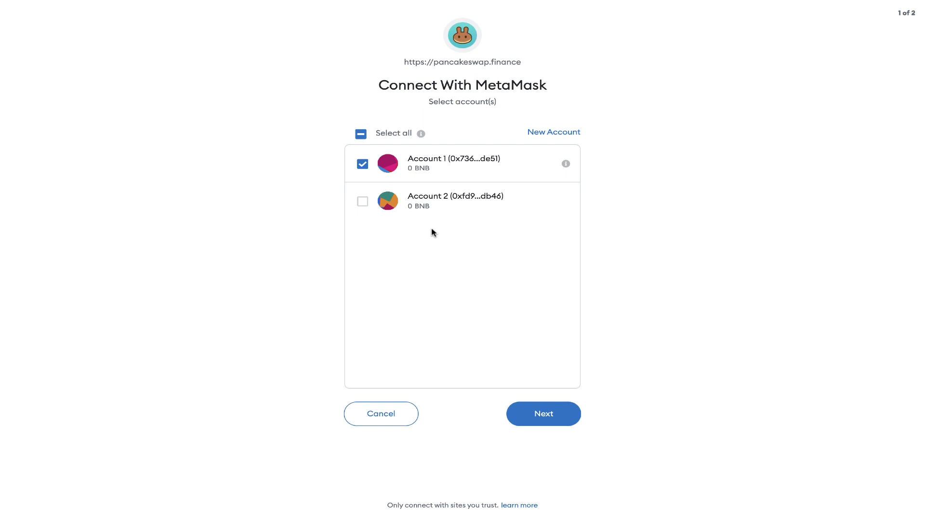
click(364, 203)
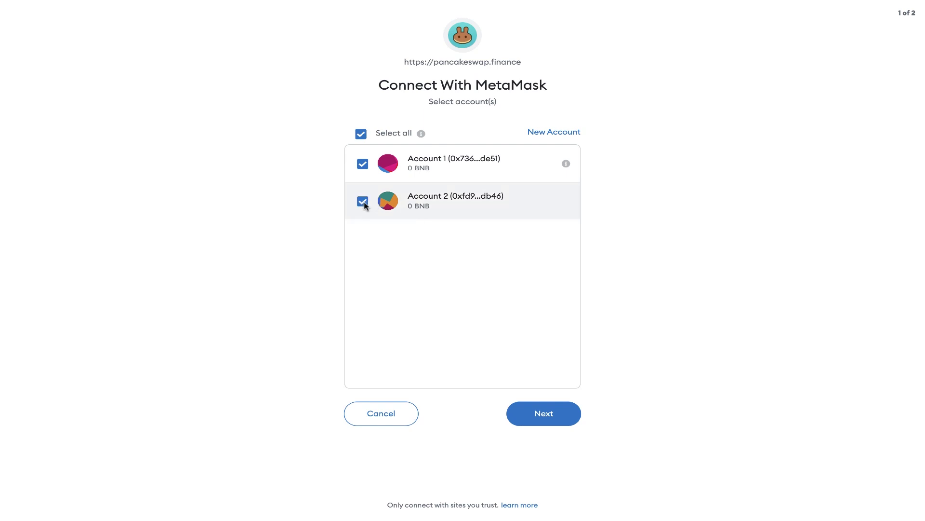
click(363, 202)
click(543, 414)
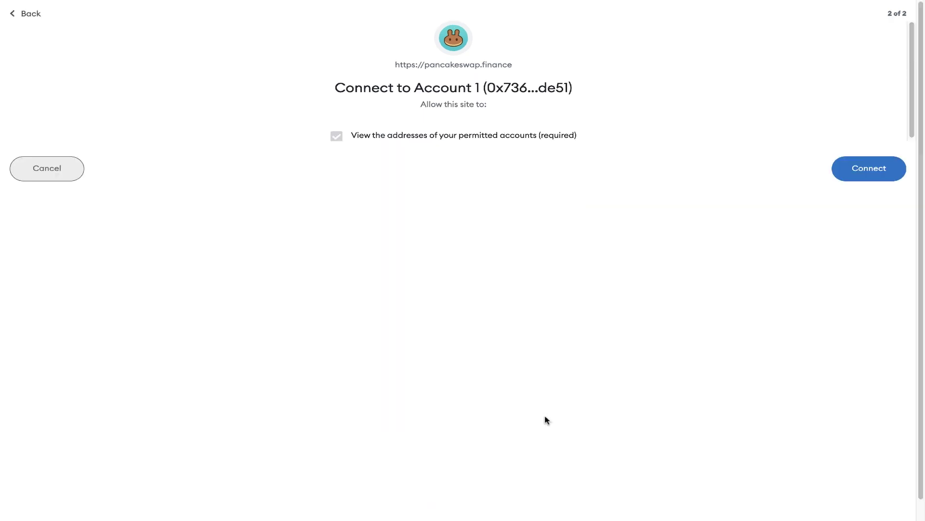
click(861, 169)
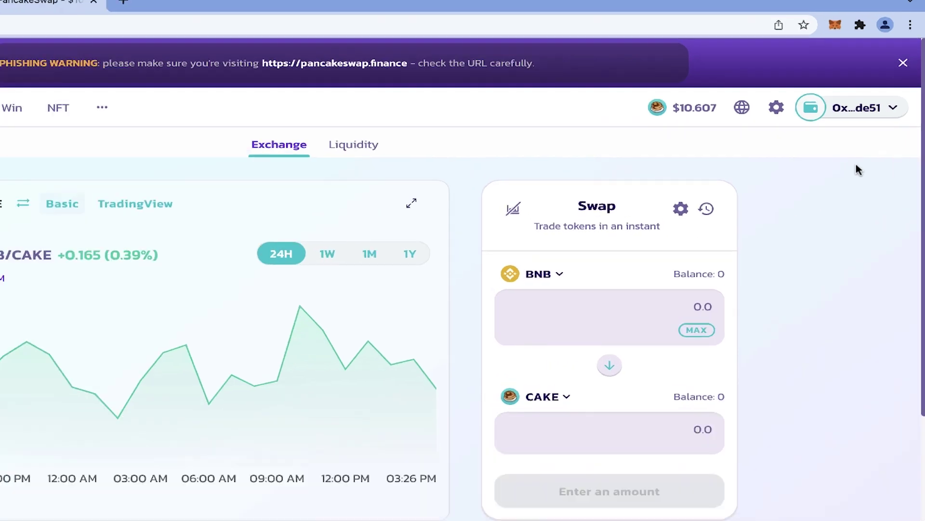
mouse_move(875, 103)
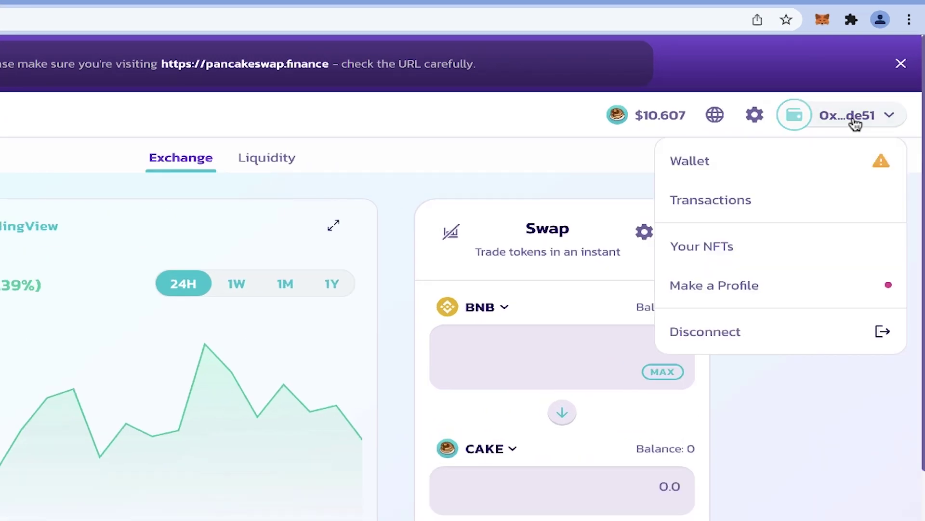
click(748, 180)
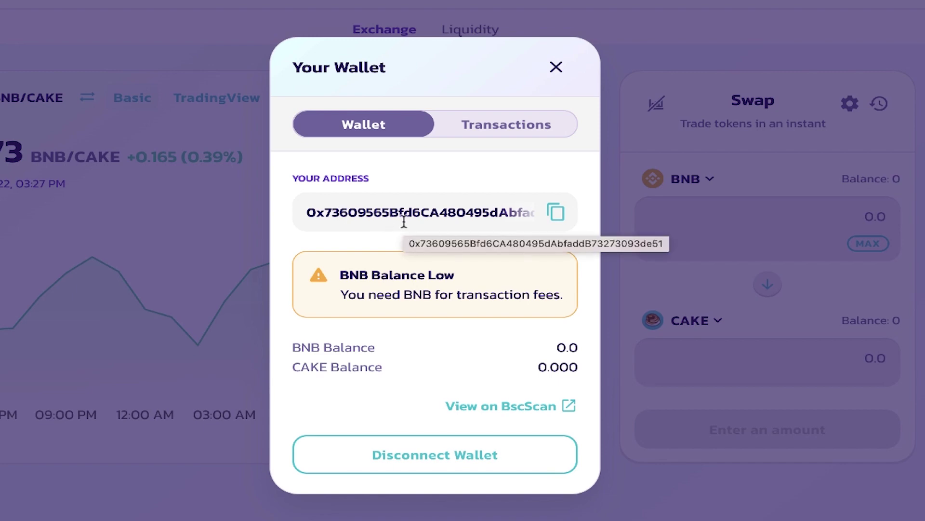
click(555, 67)
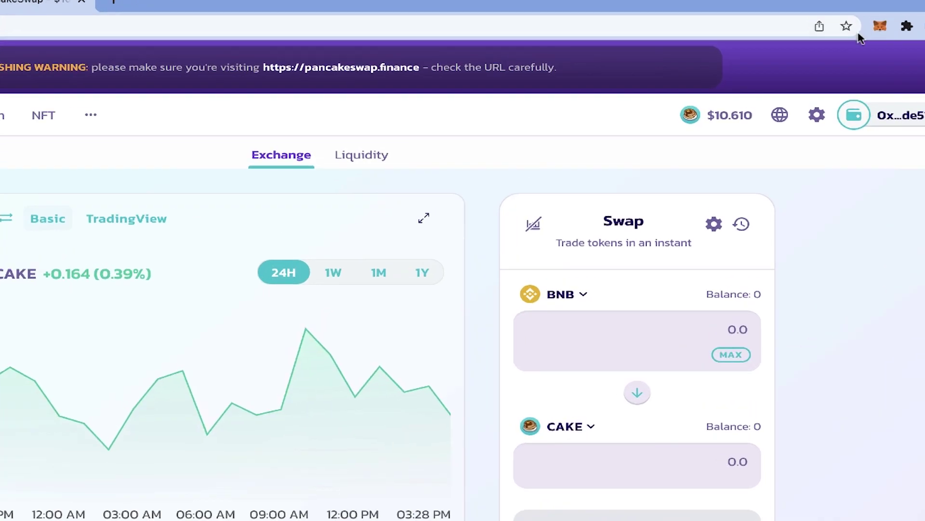
click(880, 26)
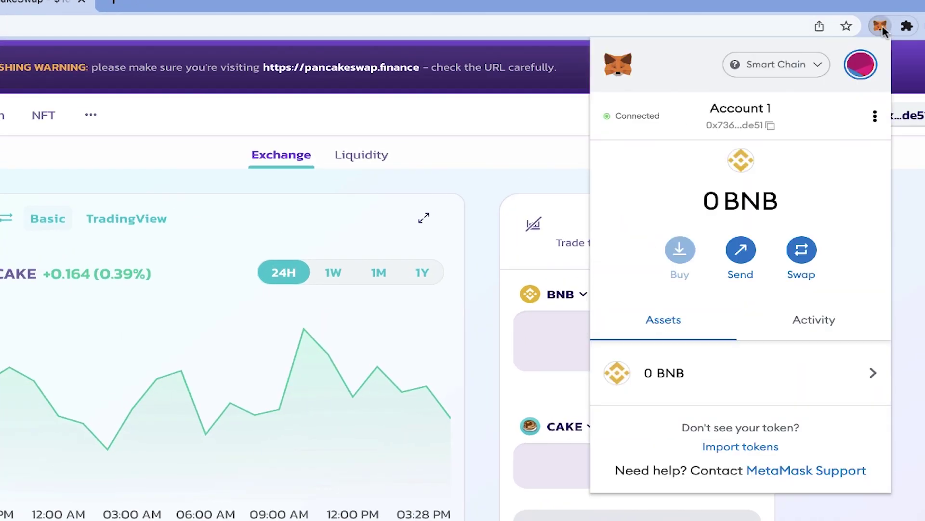
Step: Check which accounts are connected to pancakeswap.finance, then close that dialog unchanged
click(631, 118)
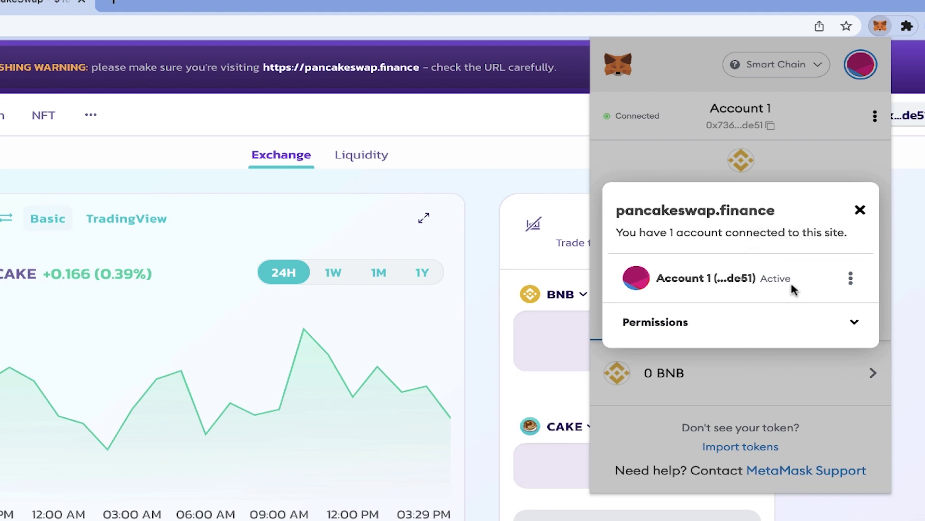
click(851, 279)
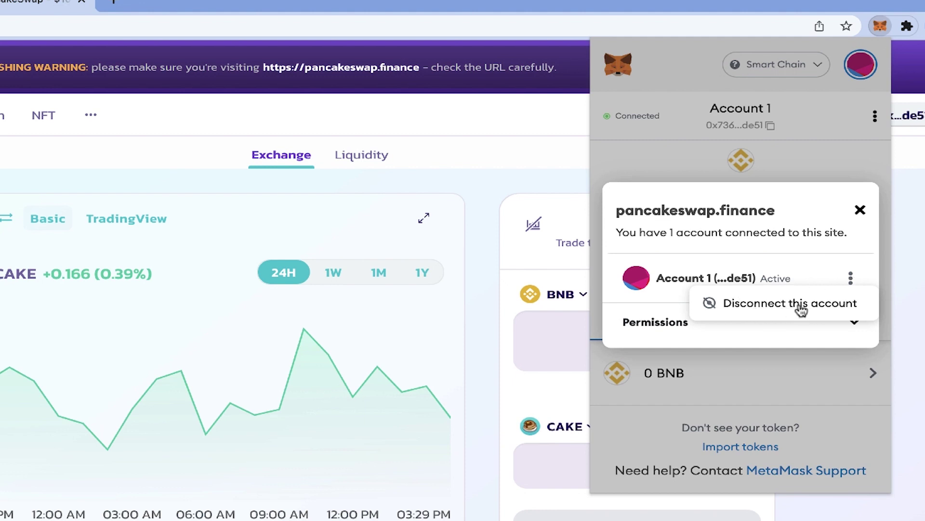
click(860, 211)
click(860, 211)
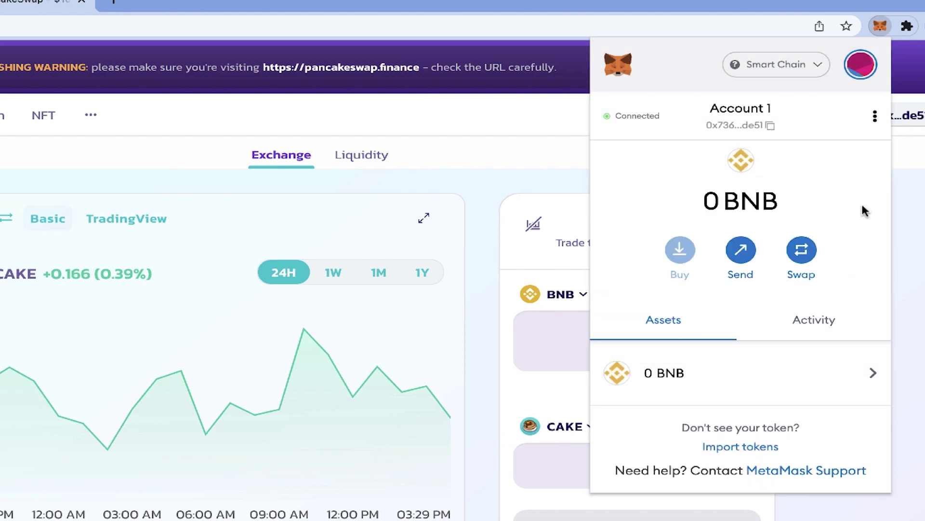
Step: Remove pancakeswap.finance from Account 1's connected sites and confirm the disconnect
click(874, 114)
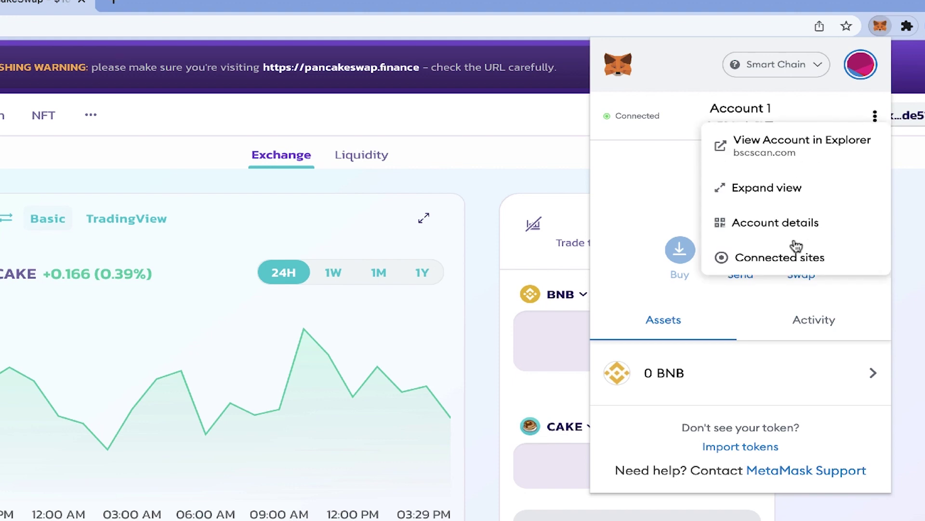
click(806, 260)
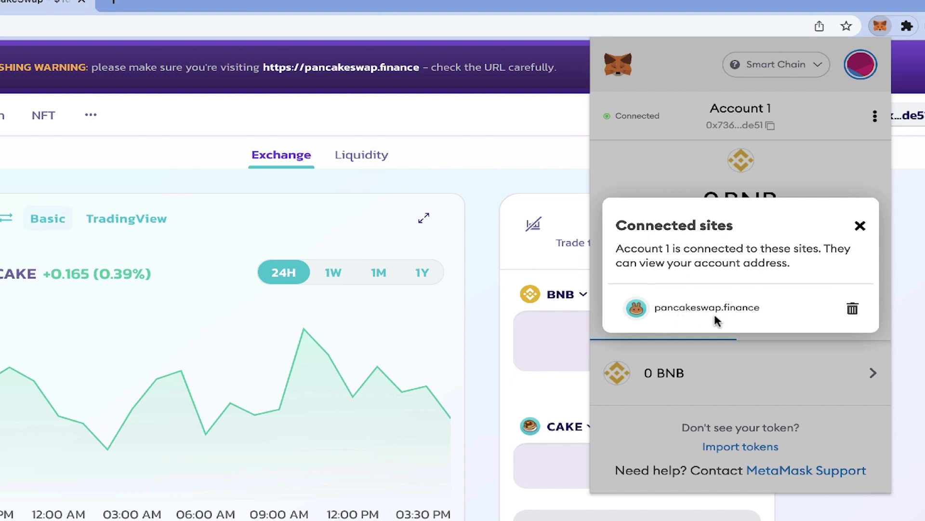
click(851, 311)
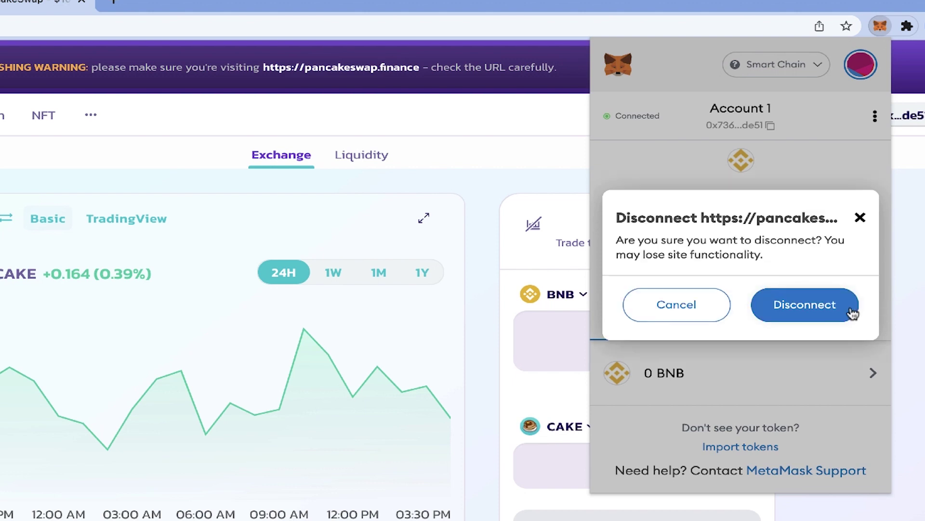
click(808, 313)
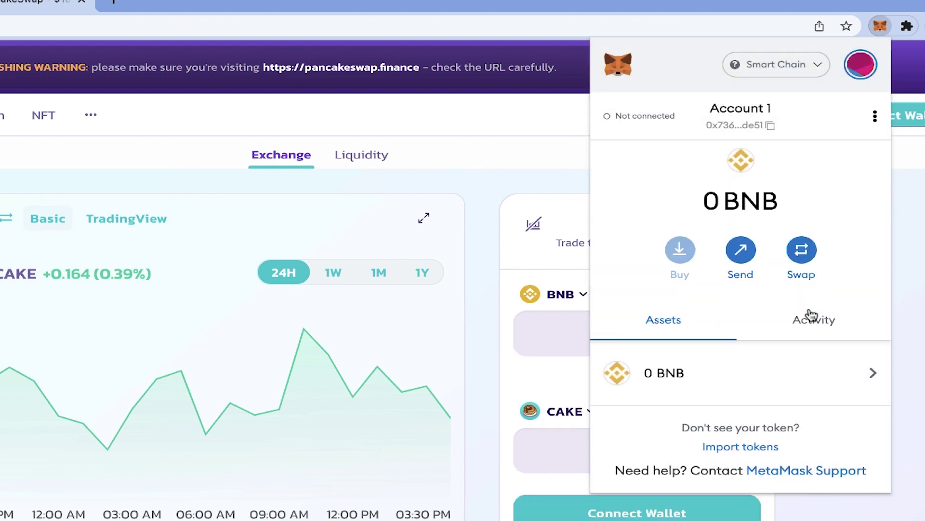